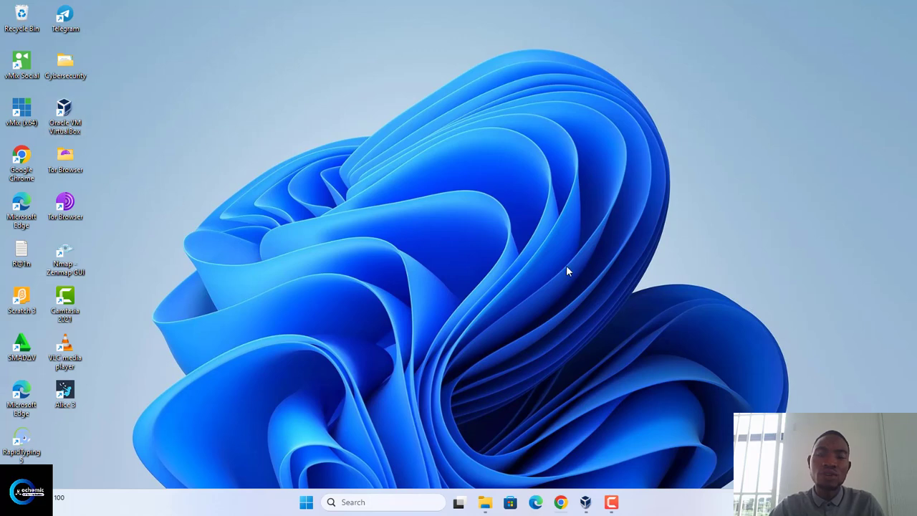
Switch to Google Chrome and open the kali.org website in a new tab
{"action": "left_click", "coordinate": [560, 502]}
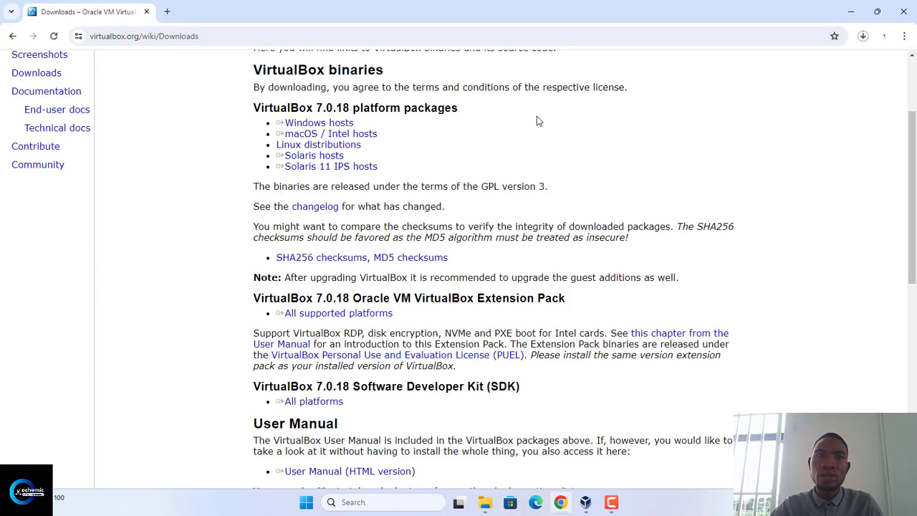
{"action": "left_click", "coordinate": [167, 12]}
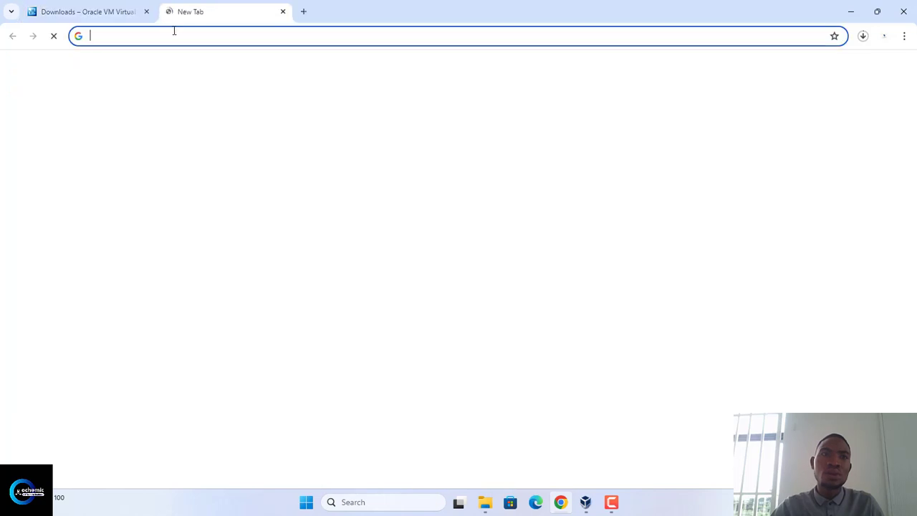
{"action": "left_click", "coordinate": [175, 36]}
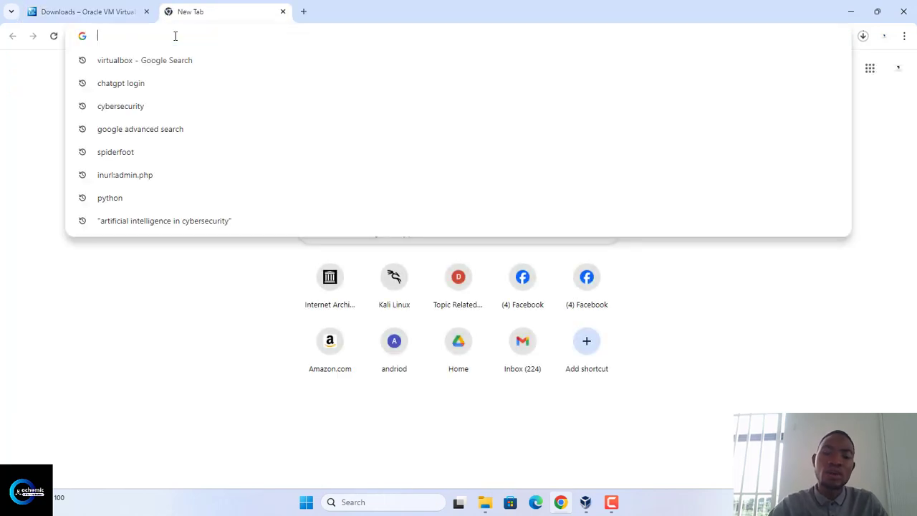
{"action": "type", "text": "kali"}
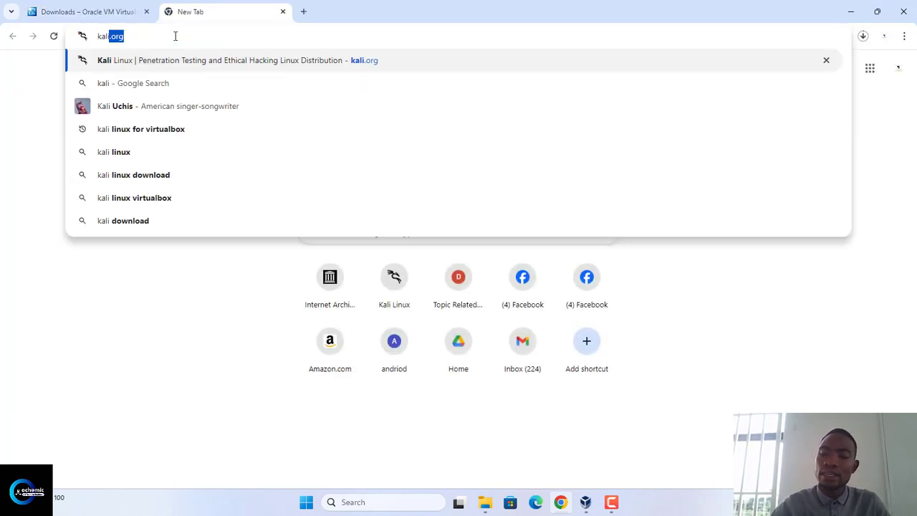
{"action": "type", "text": ".org"}
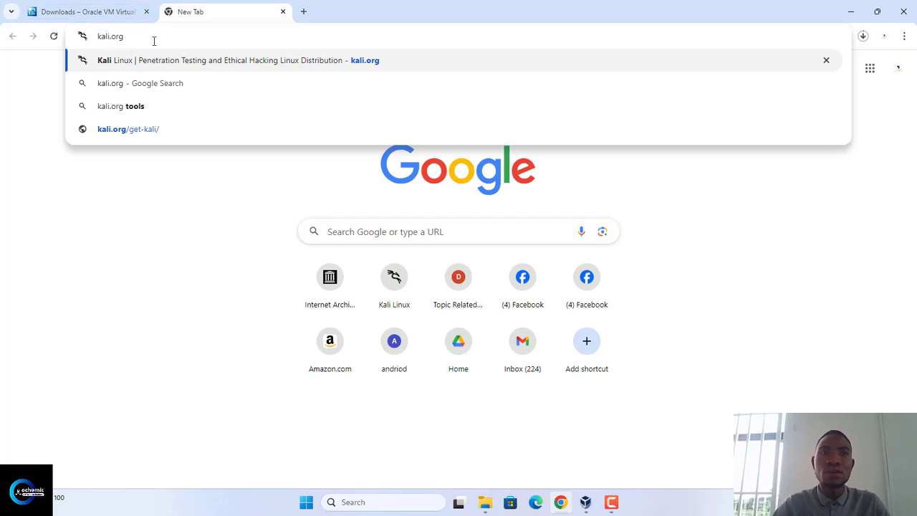
{"action": "key", "text": "Return"}
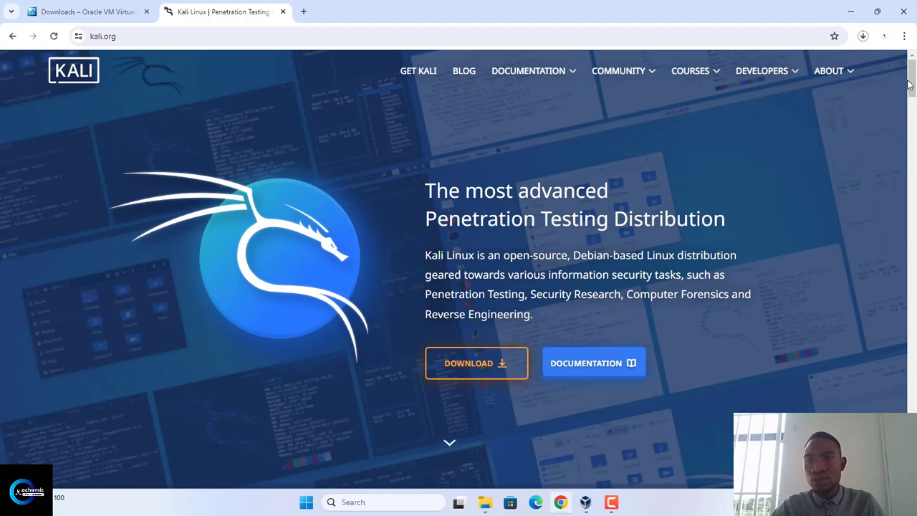
Go to the Kali download page and open its Virtual Machines section
{"action": "mouse_move", "coordinate": [908, 79]}
{"action": "left_mouse_down"}
{"action": "mouse_move", "coordinate": [914, 172]}
{"action": "mouse_move", "coordinate": [910, 72]}
{"action": "left_mouse_up"}
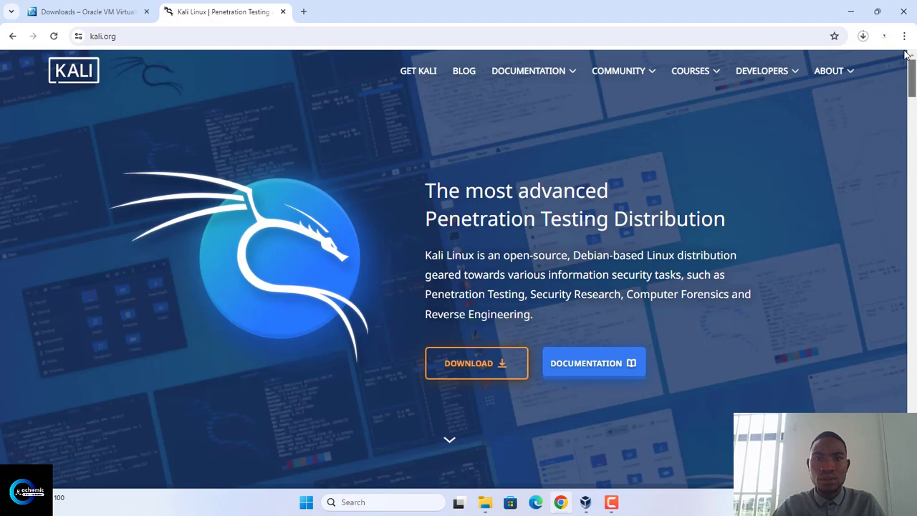
{"action": "left_click", "coordinate": [478, 368]}
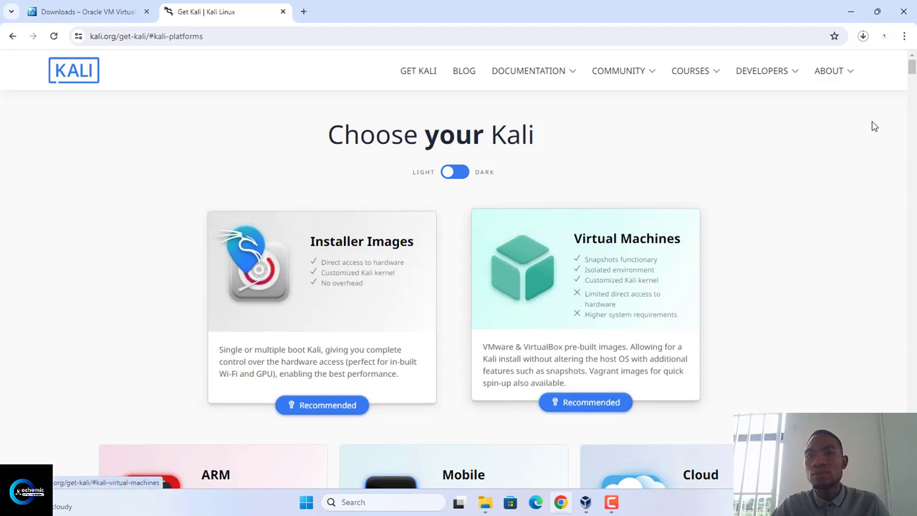
{"action": "left_click_drag", "start_coordinate": [912, 72], "coordinate": [912, 83]}
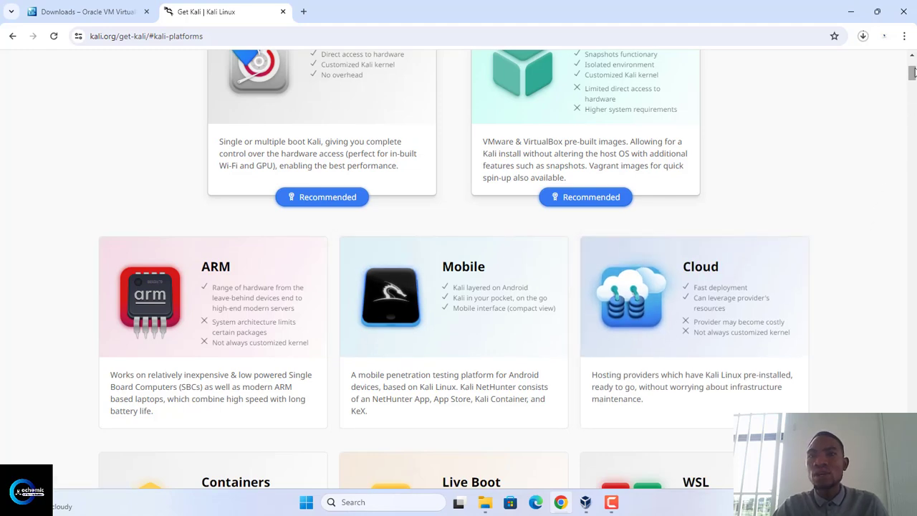
{"action": "scroll", "coordinate": [912, 71], "scroll_direction": "up", "scroll_amount": 3}
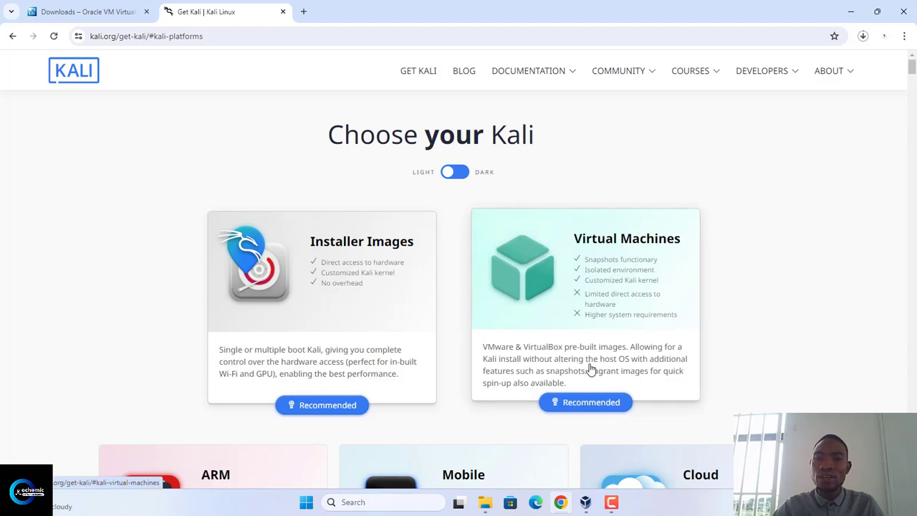
{"action": "left_click", "coordinate": [610, 512]}
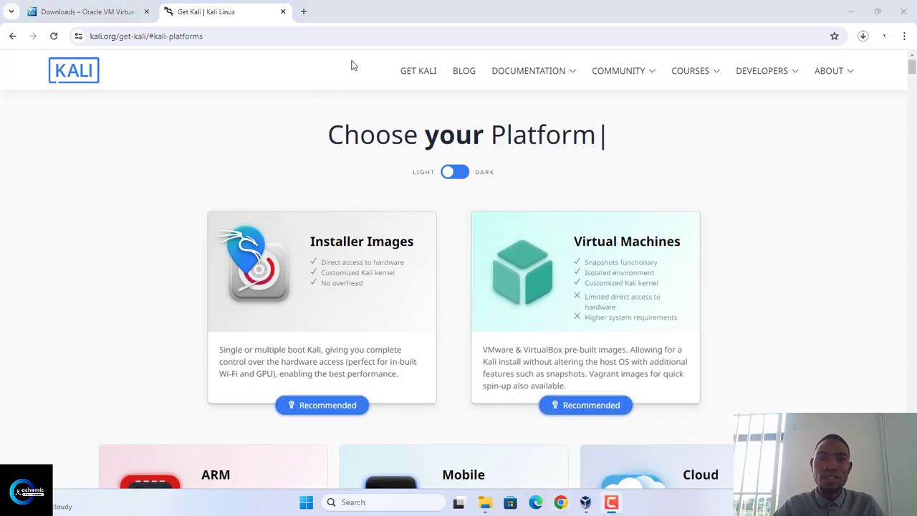
{"action": "left_click", "coordinate": [586, 350]}
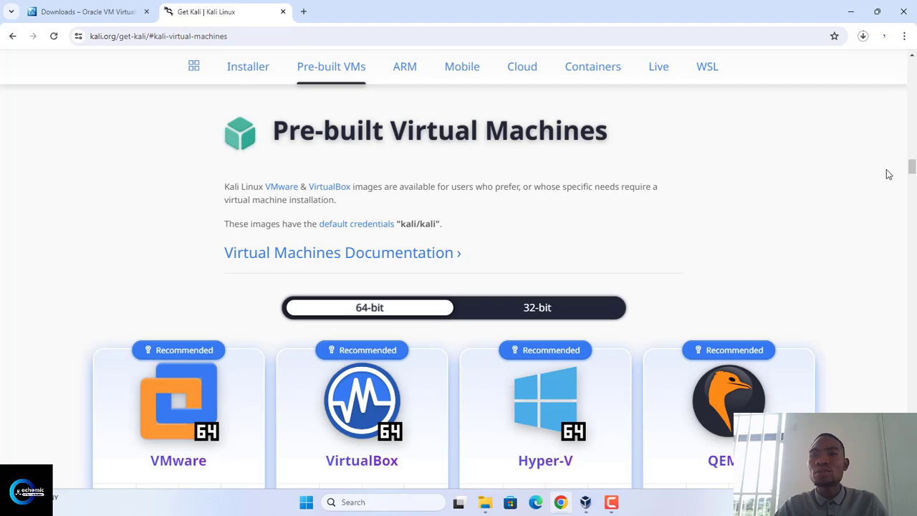
Start downloading the 64-bit VirtualBox image of Kali Linux, and pause that download
{"action": "left_click_drag", "start_coordinate": [913, 163], "coordinate": [913, 170]}
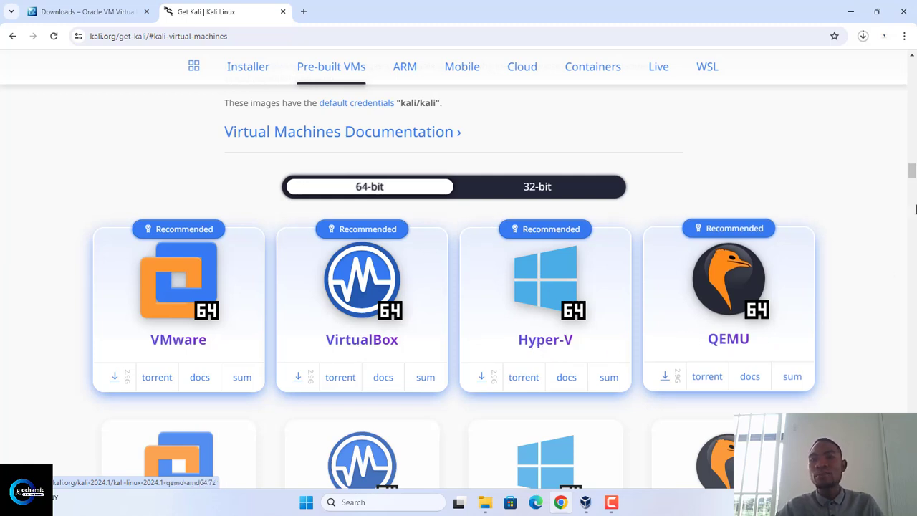
{"action": "mouse_move", "coordinate": [912, 176]}
{"action": "left_mouse_down"}
{"action": "mouse_move", "coordinate": [912, 190]}
{"action": "mouse_move", "coordinate": [912, 174]}
{"action": "left_mouse_up"}
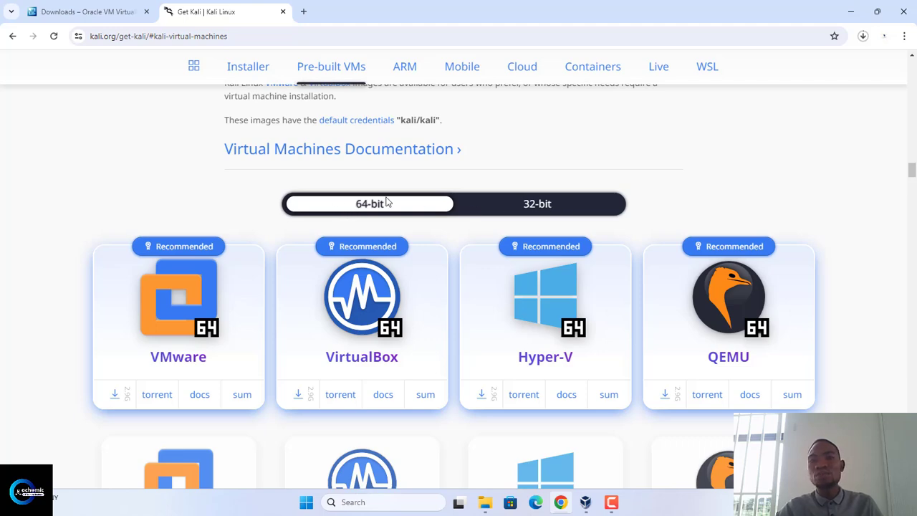
{"action": "left_click", "coordinate": [353, 208]}
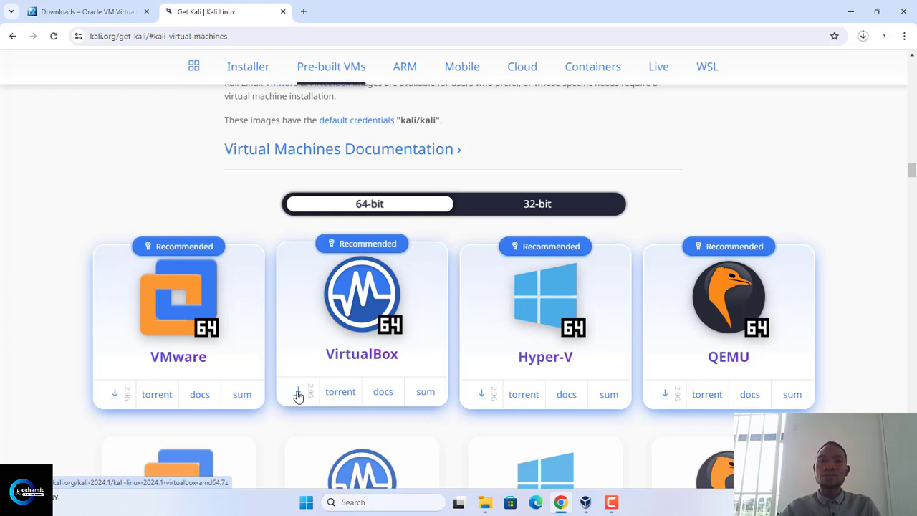
{"action": "left_click", "coordinate": [865, 36]}
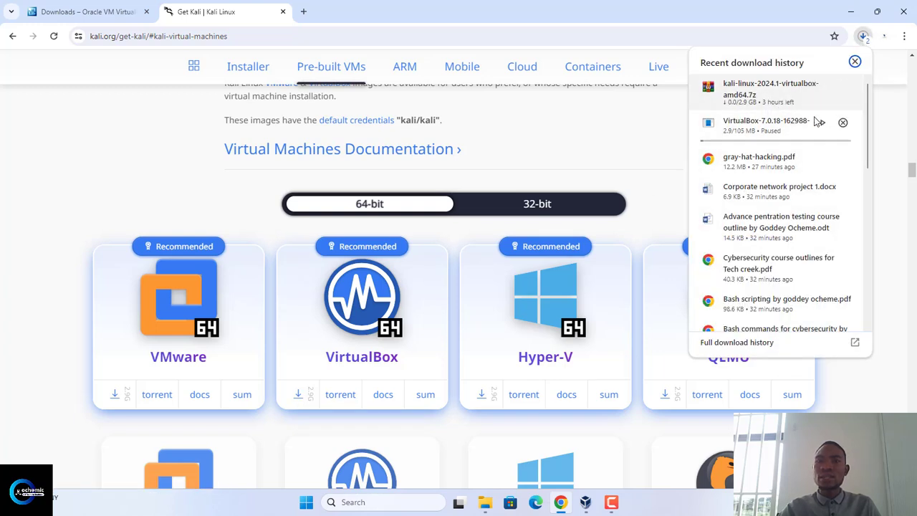
{"action": "mouse_move", "coordinate": [813, 94]}
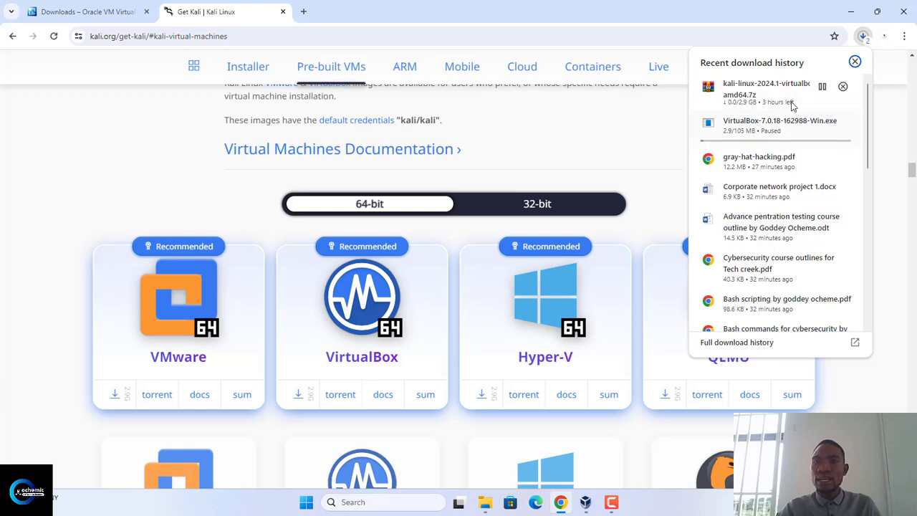
{"action": "left_click", "coordinate": [821, 87]}
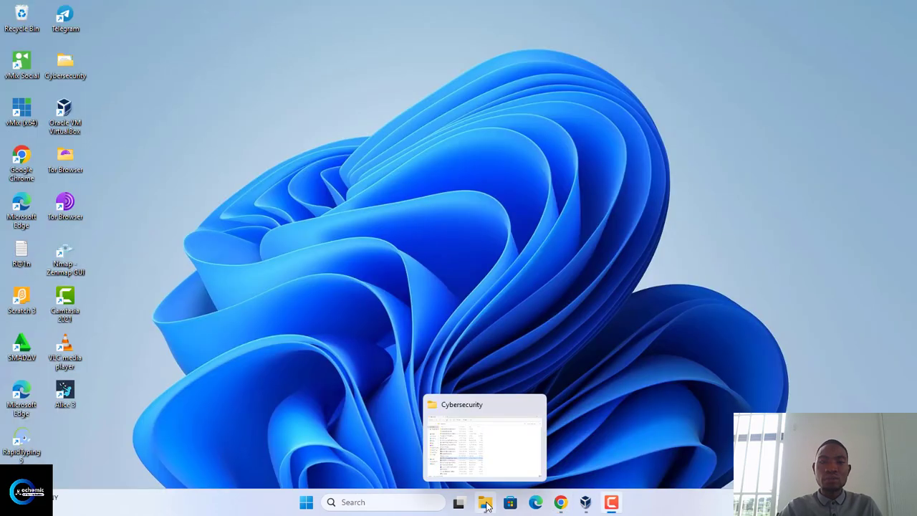
In File Explorer's Cybersecurity folder, extract the kali-linux-2023.3-virtualbox-amd64 archive with WinRAR to the default destination path
{"action": "left_click", "coordinate": [485, 505]}
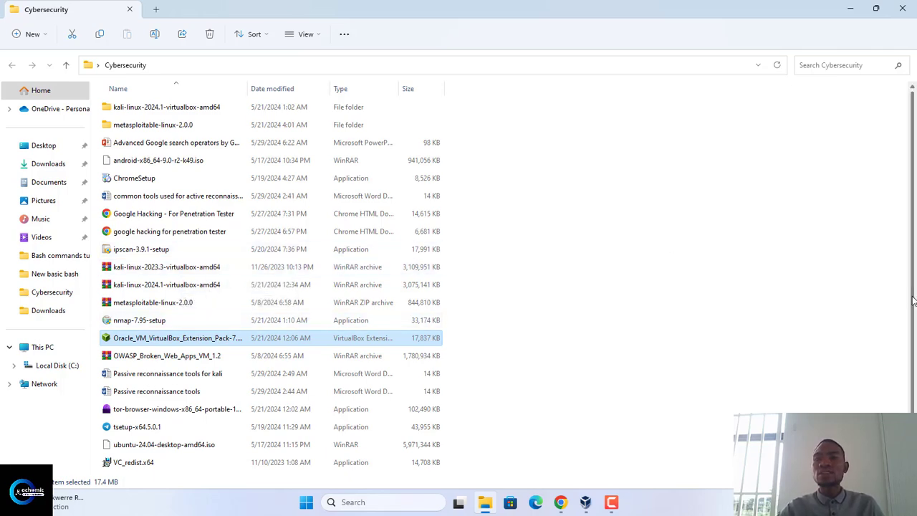
{"action": "left_click_drag", "start_coordinate": [913, 301], "coordinate": [916, 339]}
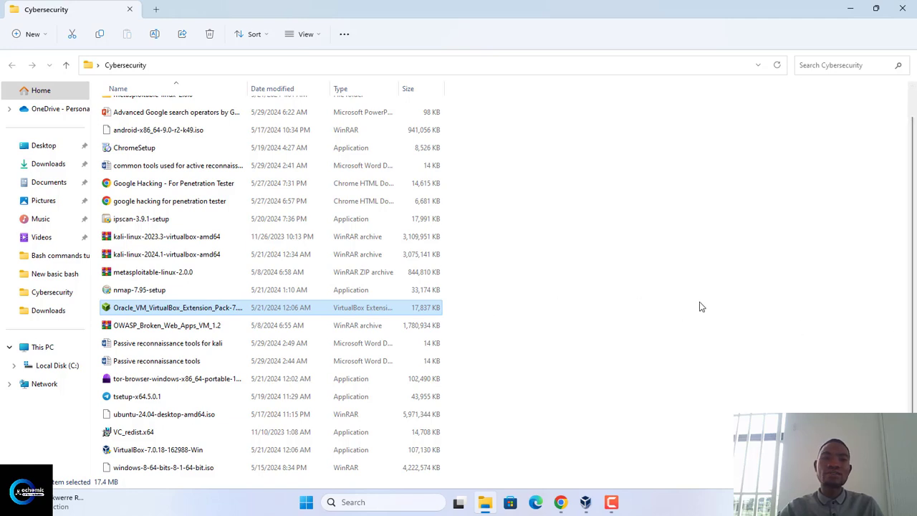
{"action": "left_click_drag", "start_coordinate": [907, 286], "coordinate": [908, 250]}
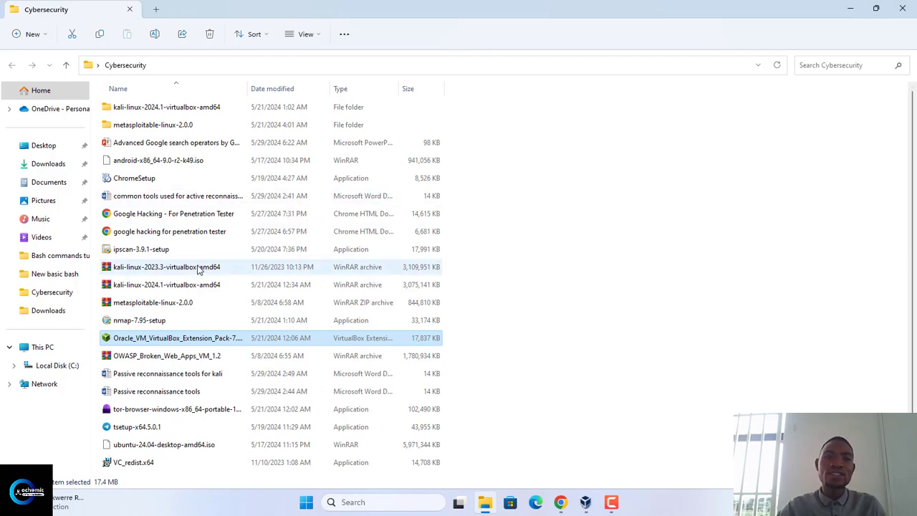
{"action": "left_click", "coordinate": [173, 274]}
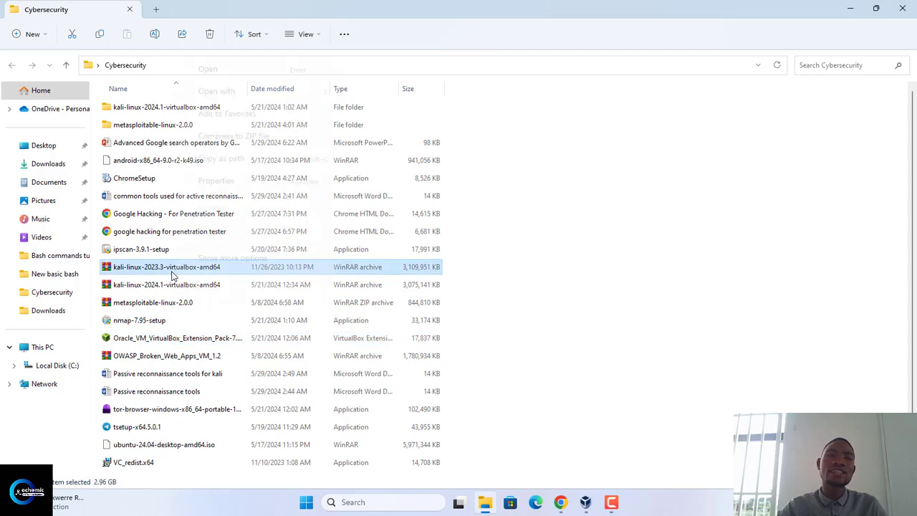
{"action": "right_click", "coordinate": [172, 274]}
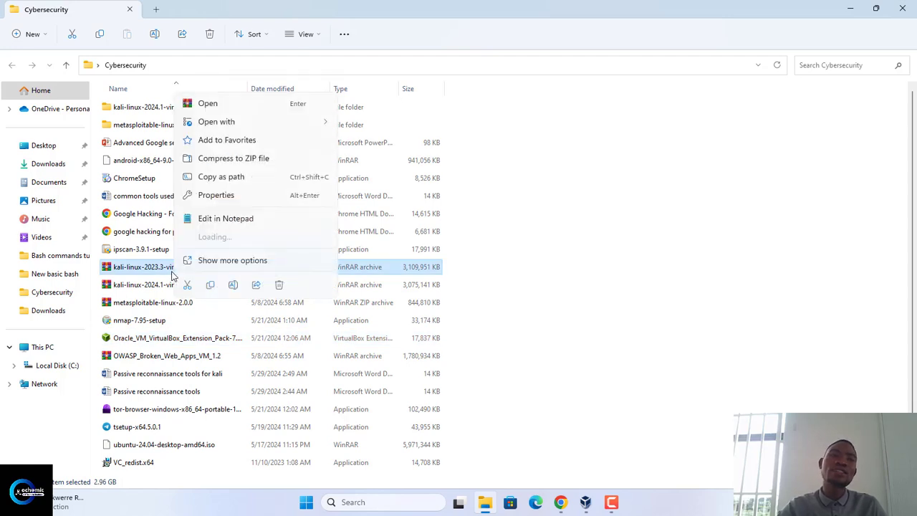
{"action": "left_click", "coordinate": [214, 105]}
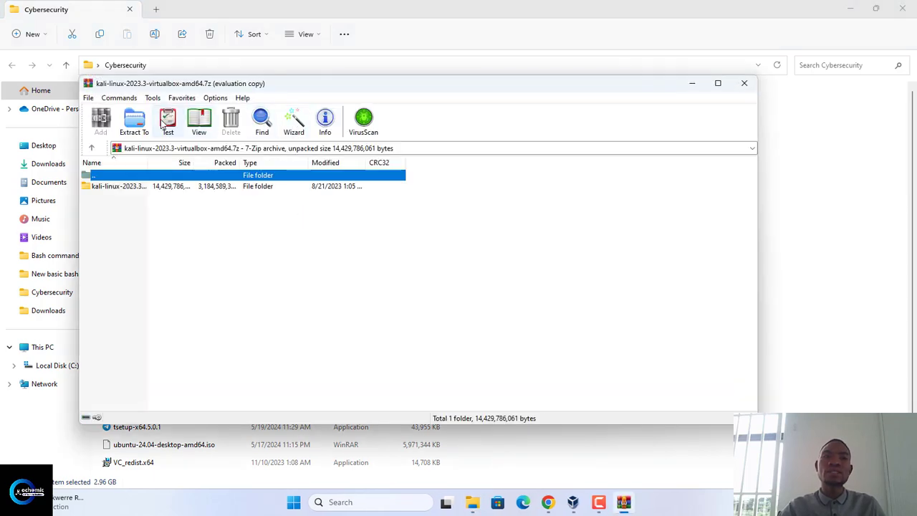
{"action": "left_click", "coordinate": [136, 122]}
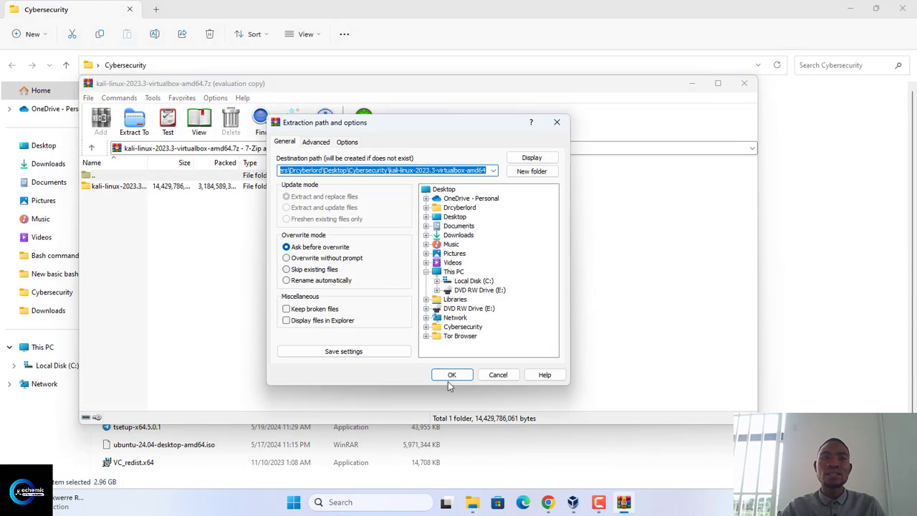
{"action": "left_click", "coordinate": [454, 377]}
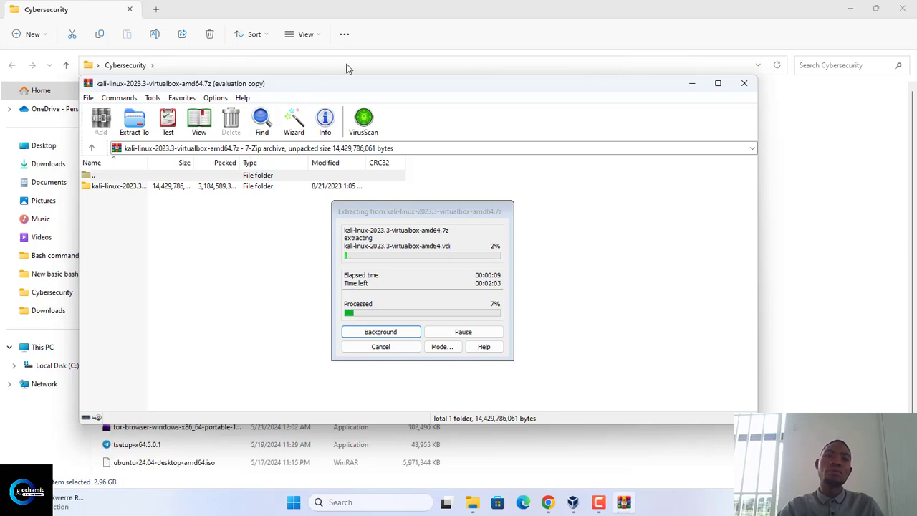
Open the extracted kali-linux-2023.3-virtualbox-amd64 folder and its inner folder of the same name to view the virtual machine files
{"action": "left_click", "coordinate": [346, 68]}
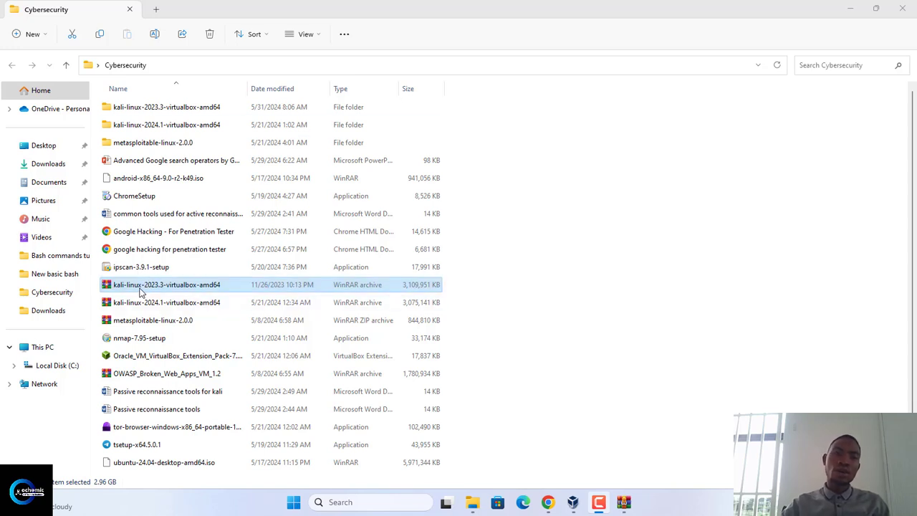
{"action": "double_click", "coordinate": [165, 108]}
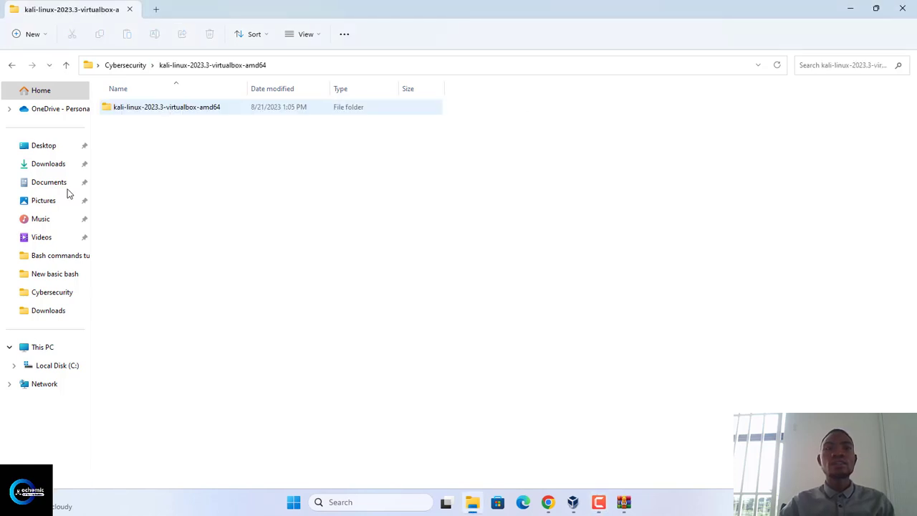
{"action": "double_click", "coordinate": [159, 108]}
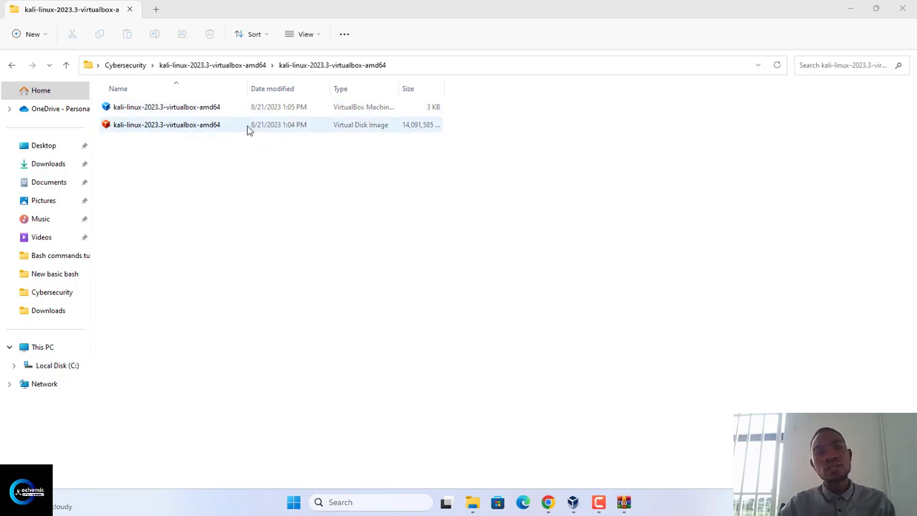
Close the duplicate Oracle VM VirtualBox Manager window and minimise the remaining one
{"action": "mouse_move", "coordinate": [573, 503]}
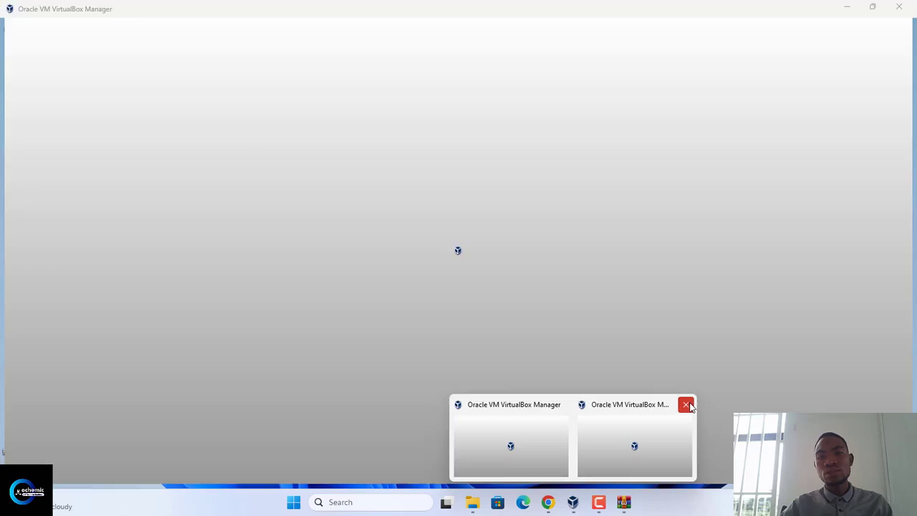
{"action": "left_click", "coordinate": [686, 404]}
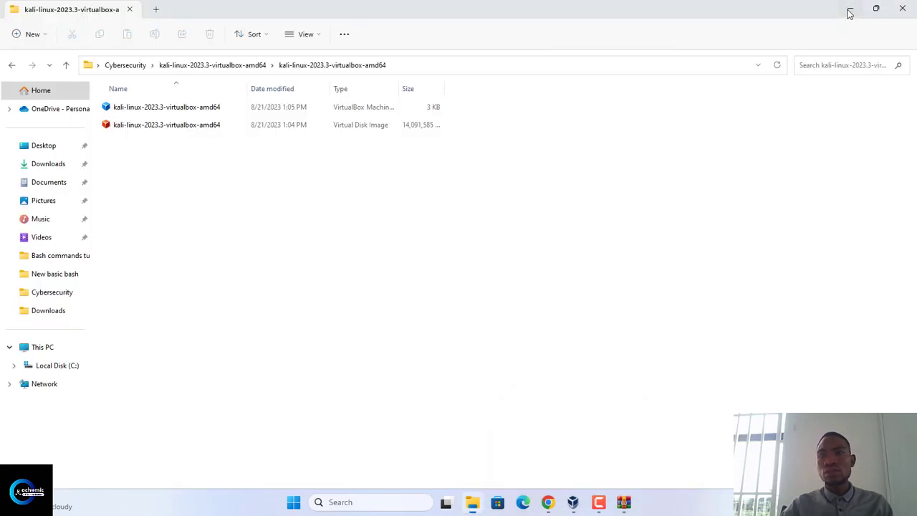
{"action": "left_click", "coordinate": [849, 14]}
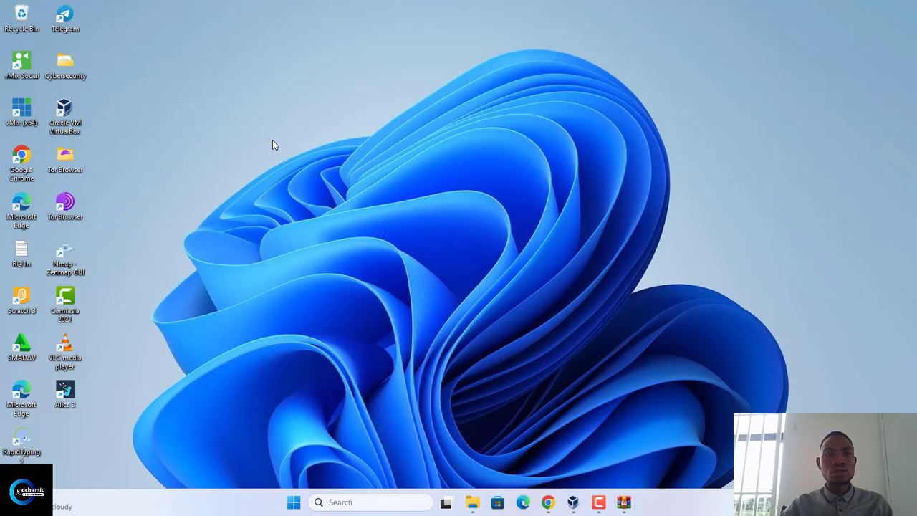
In VirtualBox Manager, add the kali-linux-2023.3-virtualbox-amd64 machine file from its inner extracted folder in the Desktop's Cybersecurity folder
{"action": "left_click", "coordinate": [572, 501]}
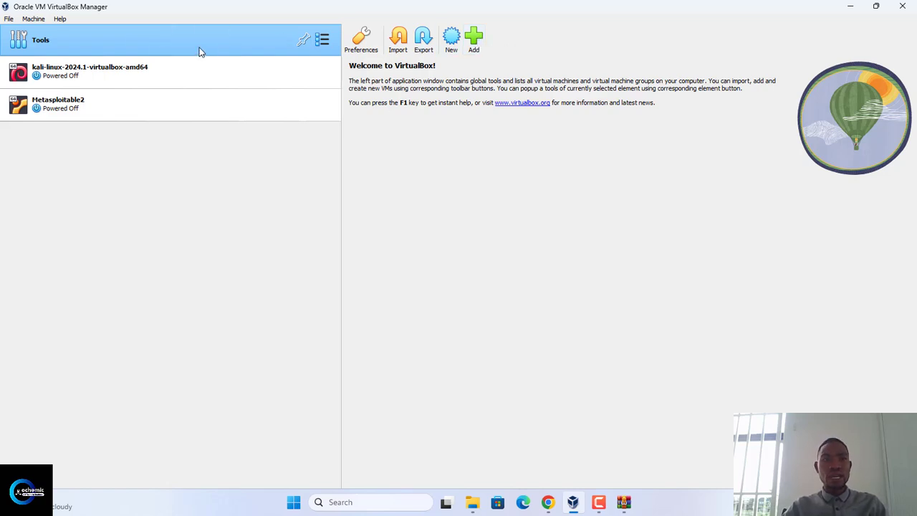
{"action": "left_click", "coordinate": [475, 39]}
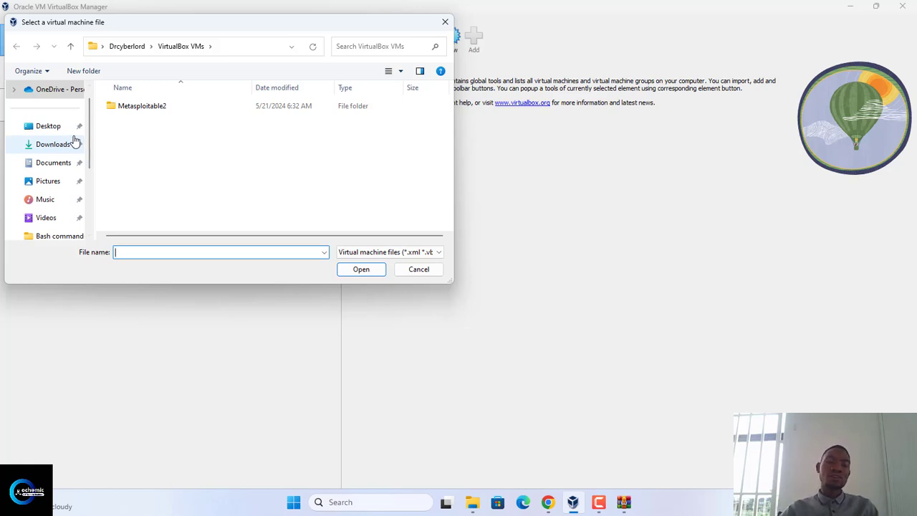
{"action": "left_click", "coordinate": [47, 127]}
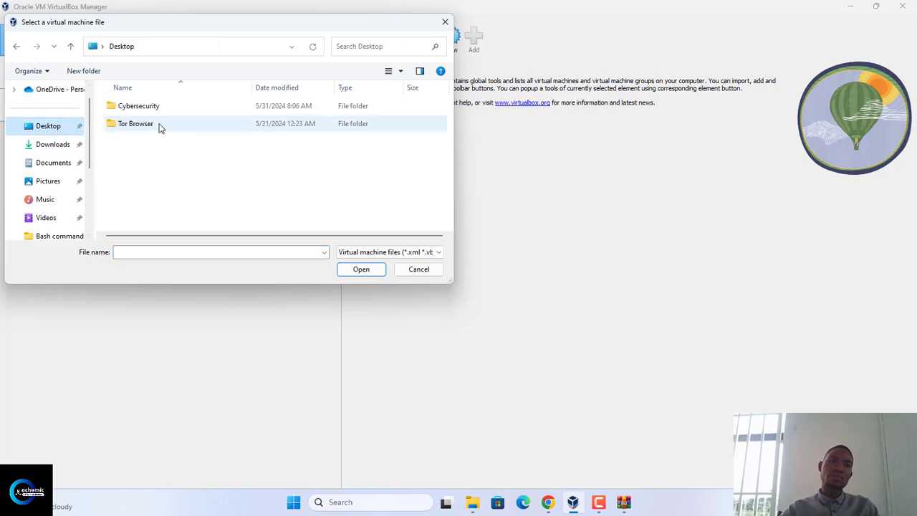
{"action": "double_click", "coordinate": [154, 109]}
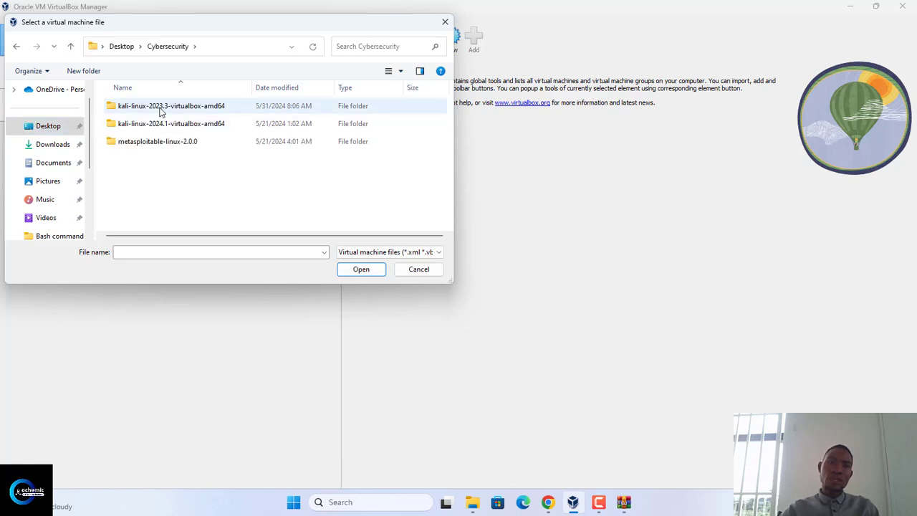
{"action": "double_click", "coordinate": [160, 107]}
{"action": "double_click", "coordinate": [161, 109]}
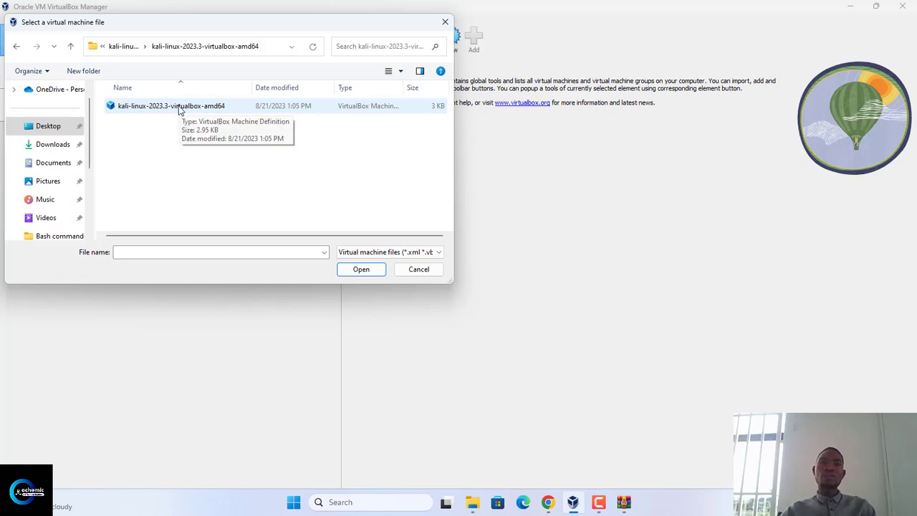
{"action": "left_click", "coordinate": [180, 109]}
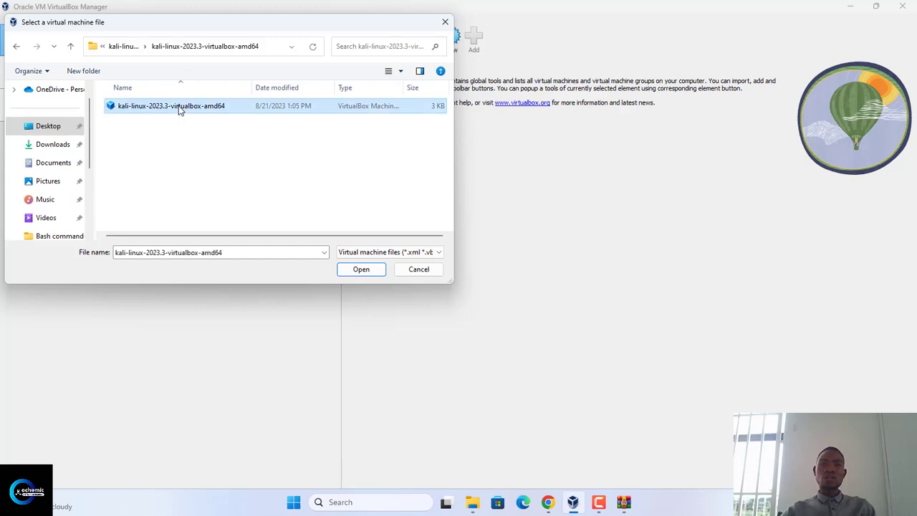
{"action": "left_click", "coordinate": [366, 270]}
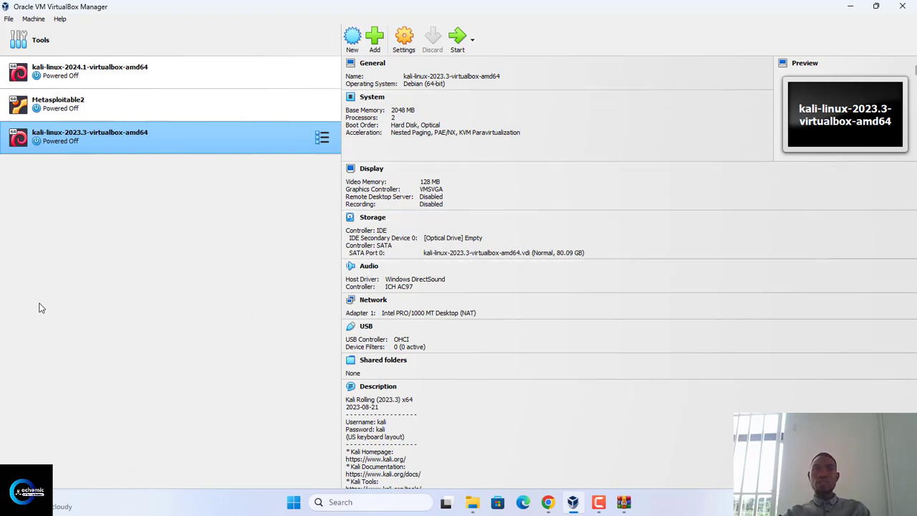
Start the kali-linux-2023.3-virtualbox-amd64 virtual machine, maximise its window and dismiss all its notifications
{"action": "left_click", "coordinate": [458, 39]}
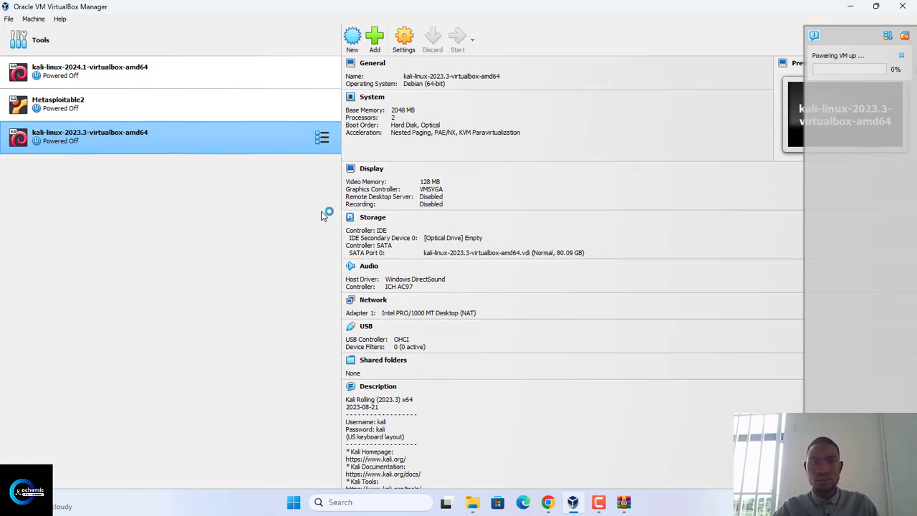
{"action": "left_click", "coordinate": [601, 503]}
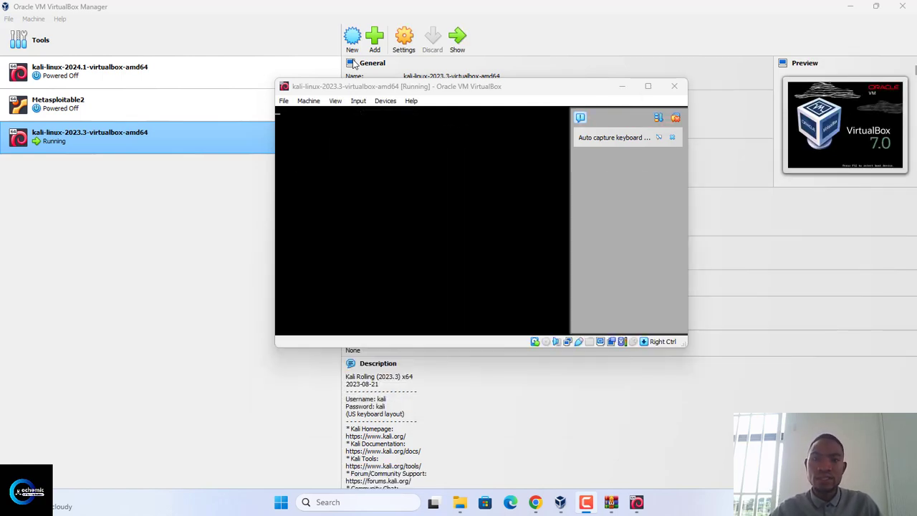
{"action": "left_click", "coordinate": [636, 502]}
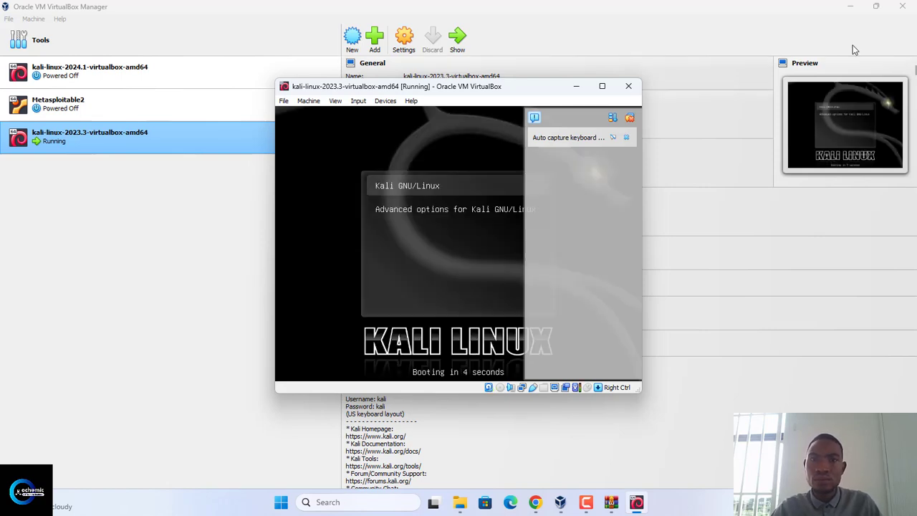
{"action": "left_click", "coordinate": [603, 87]}
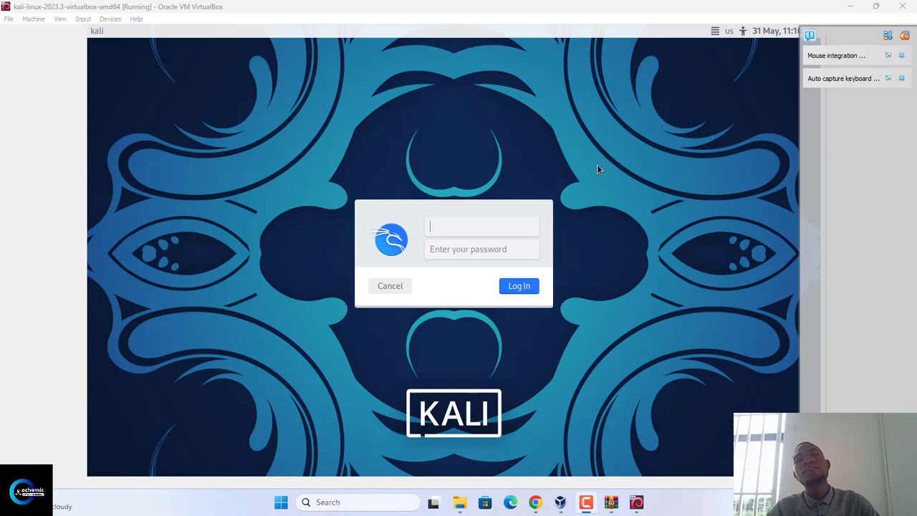
{"action": "left_click", "coordinate": [905, 37]}
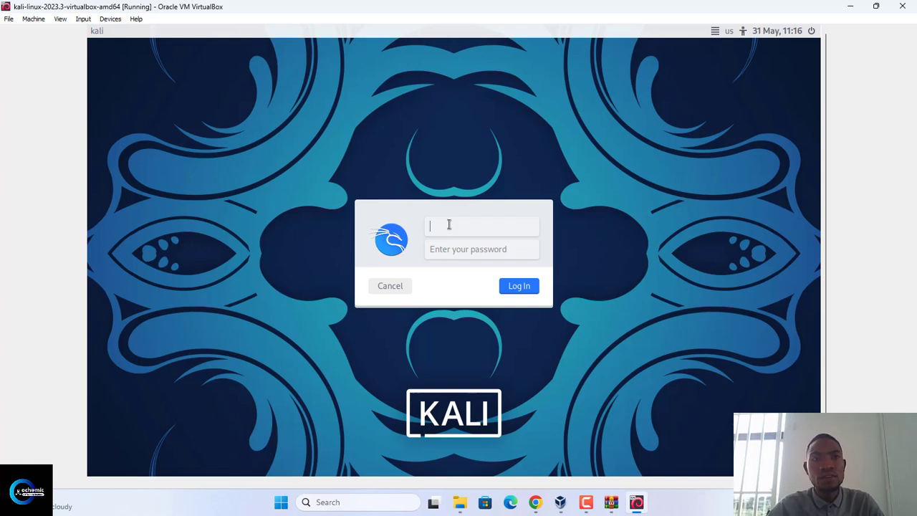
Log in to Kali Linux with the username kali and the account password
{"action": "type", "text": "ka"}
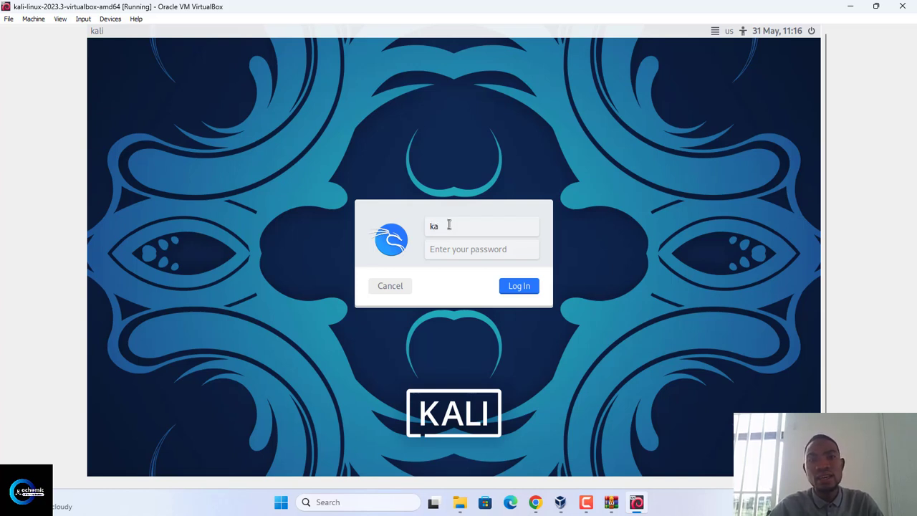
{"action": "type", "text": "li"}
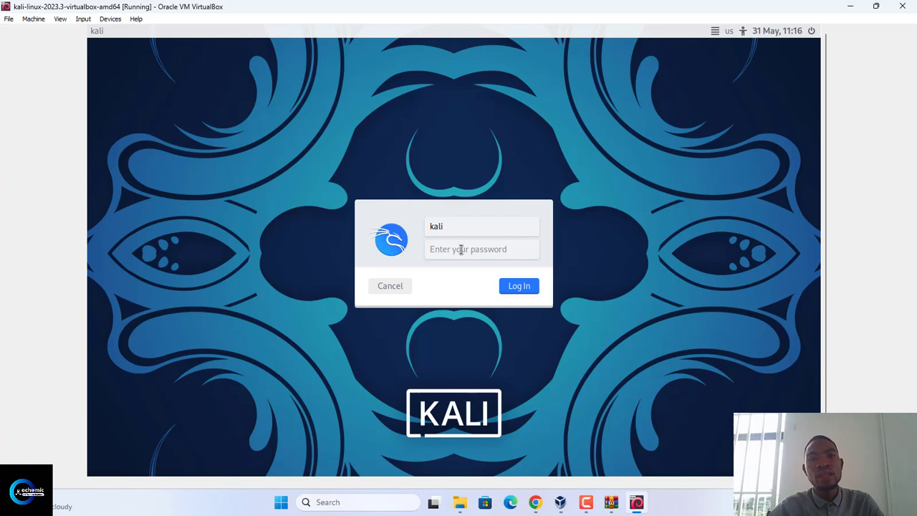
{"action": "left_click", "coordinate": [461, 249]}
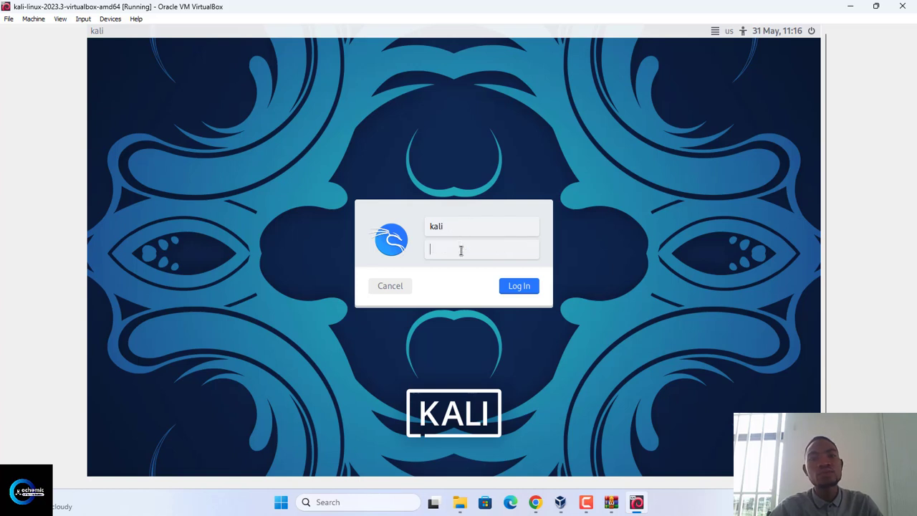
{"action": "type", "text": "kali"}
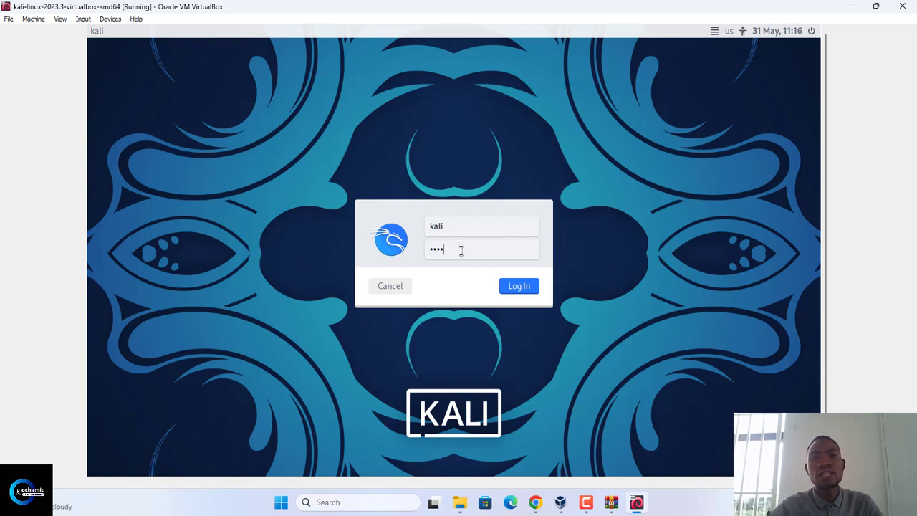
{"action": "left_click", "coordinate": [520, 286]}
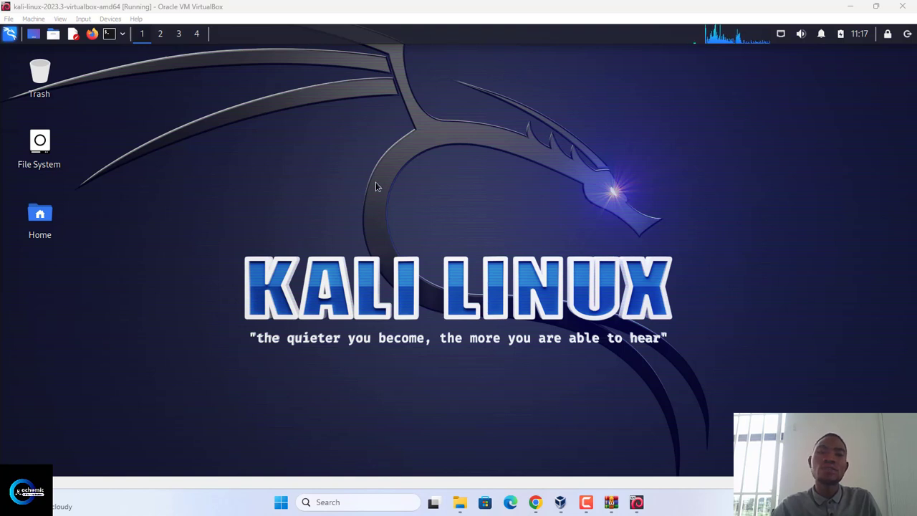
Look through the Kali applications menu's tool categories, including Exploitation Tools, Vulnerability Analysis and Web Application Analysis, and close the menu
{"action": "left_click", "coordinate": [9, 33]}
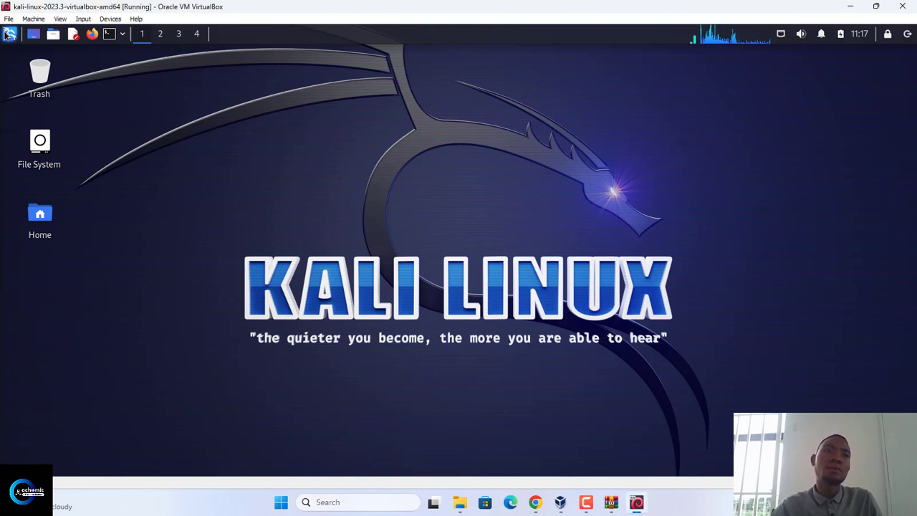
{"action": "left_click", "coordinate": [9, 33]}
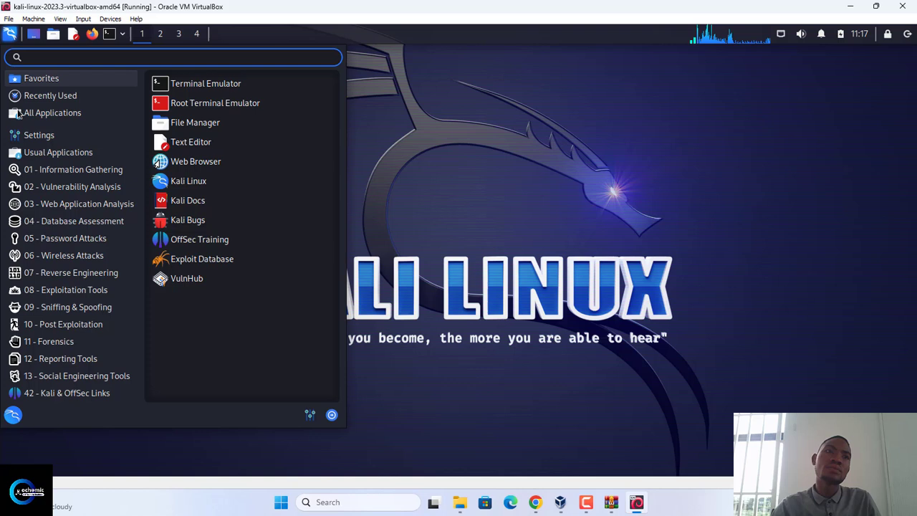
{"action": "left_click", "coordinate": [43, 273]}
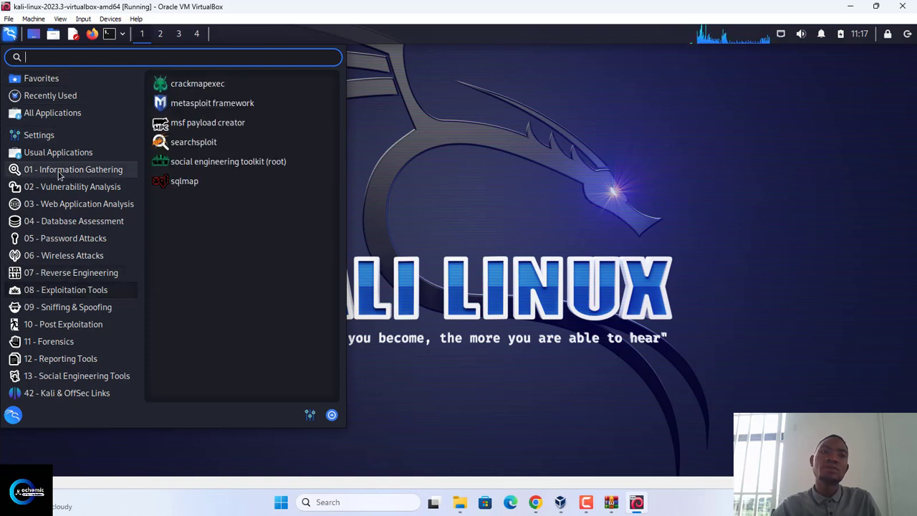
{"action": "mouse_move", "coordinate": [60, 172]}
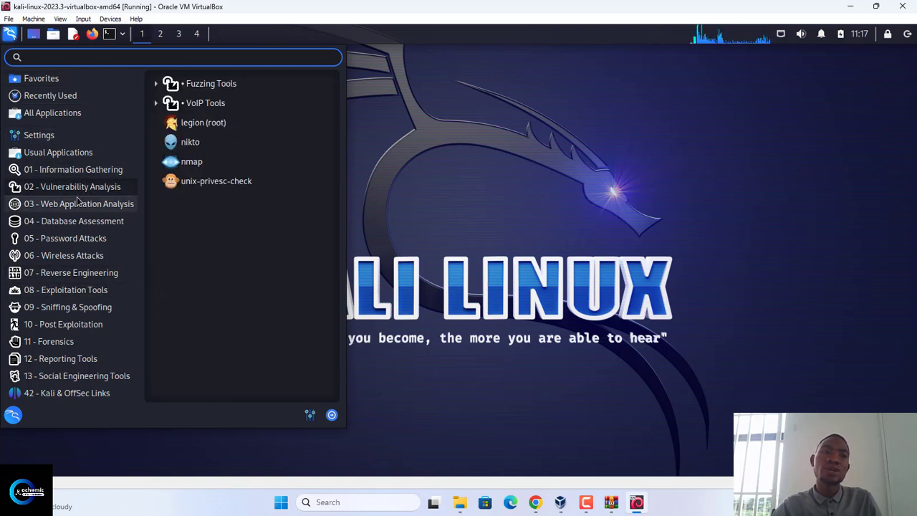
{"action": "mouse_move", "coordinate": [79, 204]}
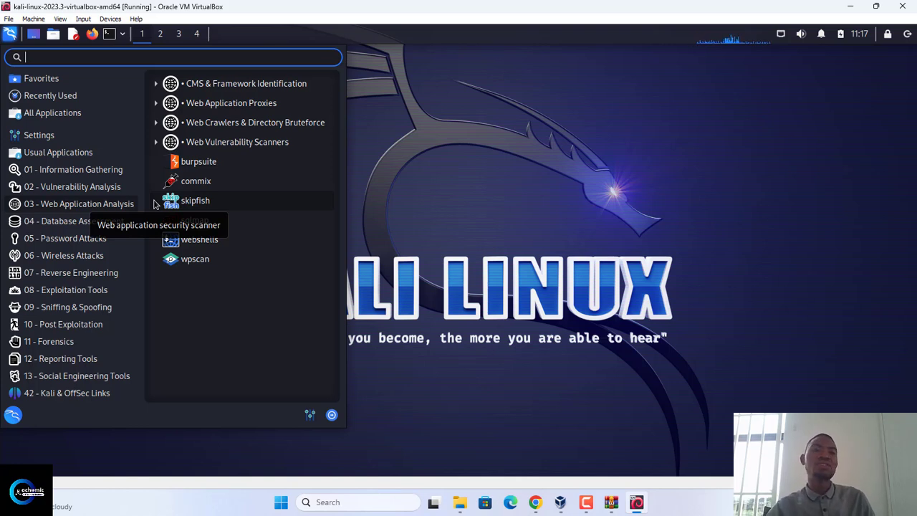
{"action": "left_click", "coordinate": [33, 37]}
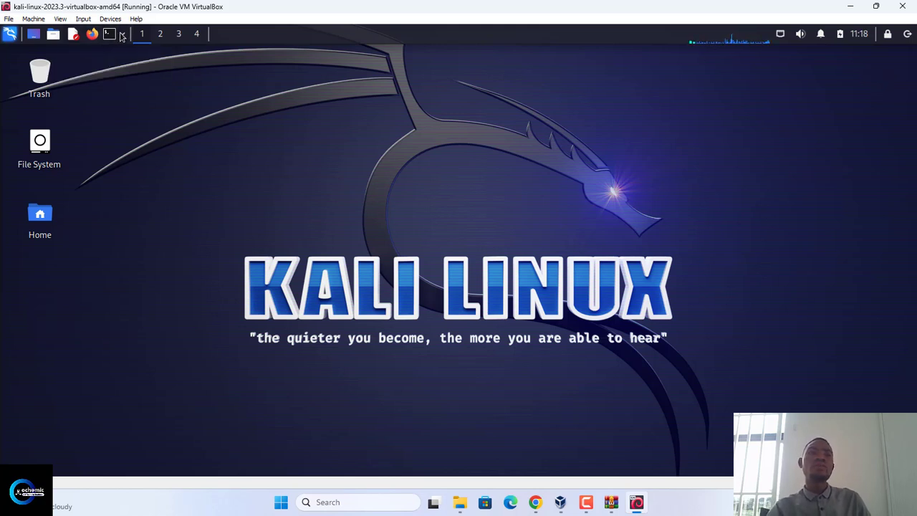
Open a maximised terminal in Kali Linux and run pwd to print the working directory
{"action": "left_click", "coordinate": [123, 34]}
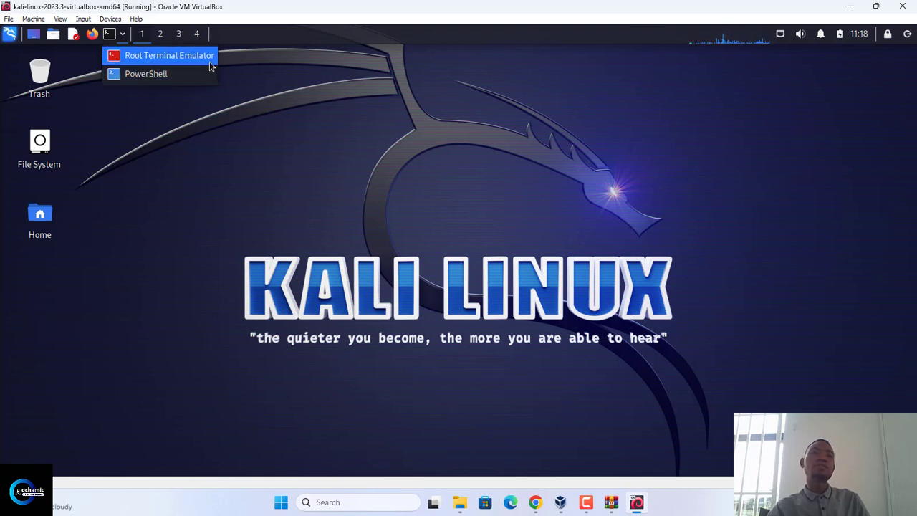
{"action": "left_click", "coordinate": [107, 36]}
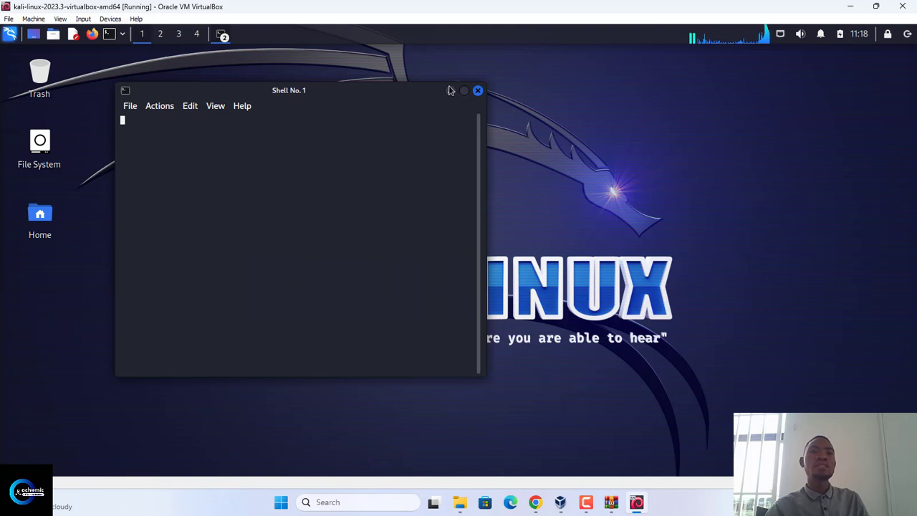
{"action": "left_click", "coordinate": [464, 90]}
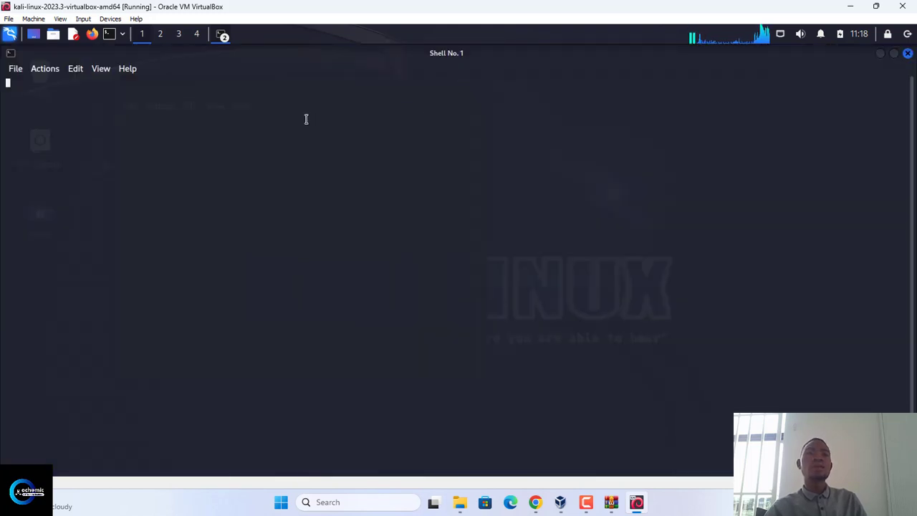
{"action": "type", "text": "pwd"}
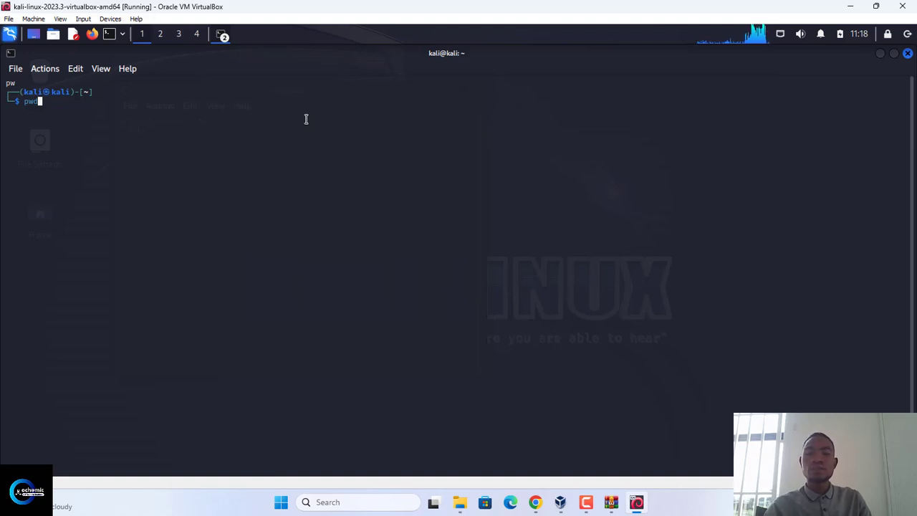
{"action": "key", "text": "Return"}
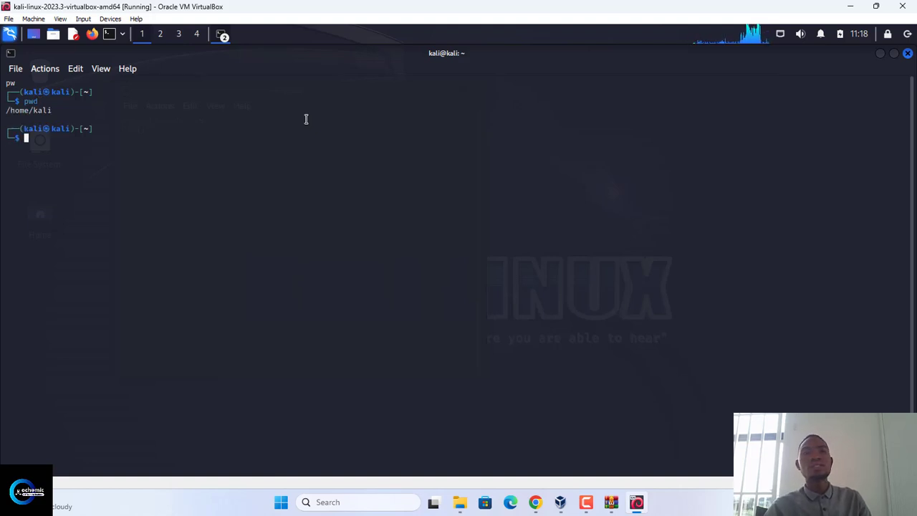
Close both open terminal windows to return to the empty Kali desktop
{"action": "left_click", "coordinate": [908, 54]}
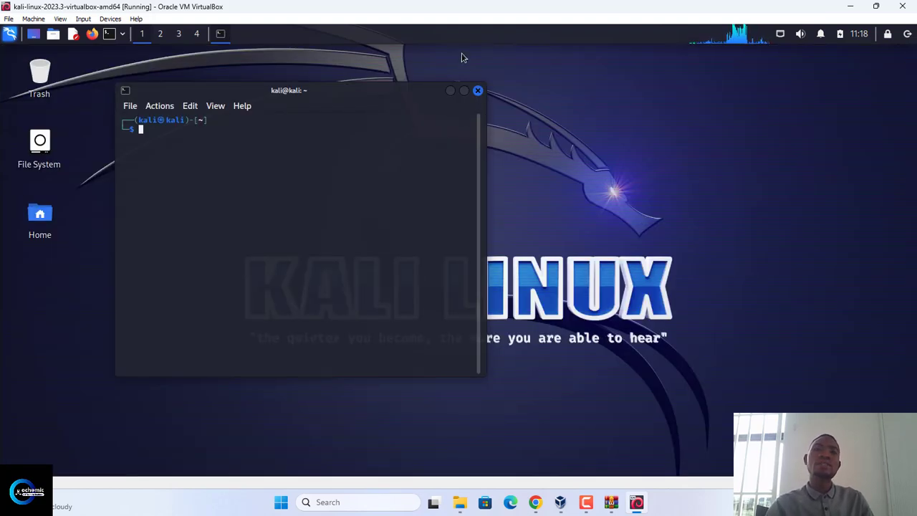
{"action": "left_click", "coordinate": [478, 90]}
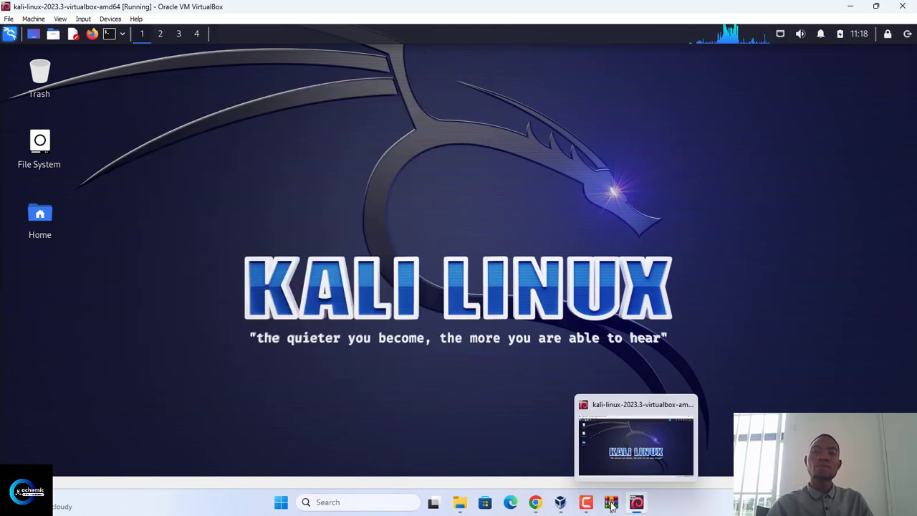
{"action": "mouse_move", "coordinate": [584, 505]}
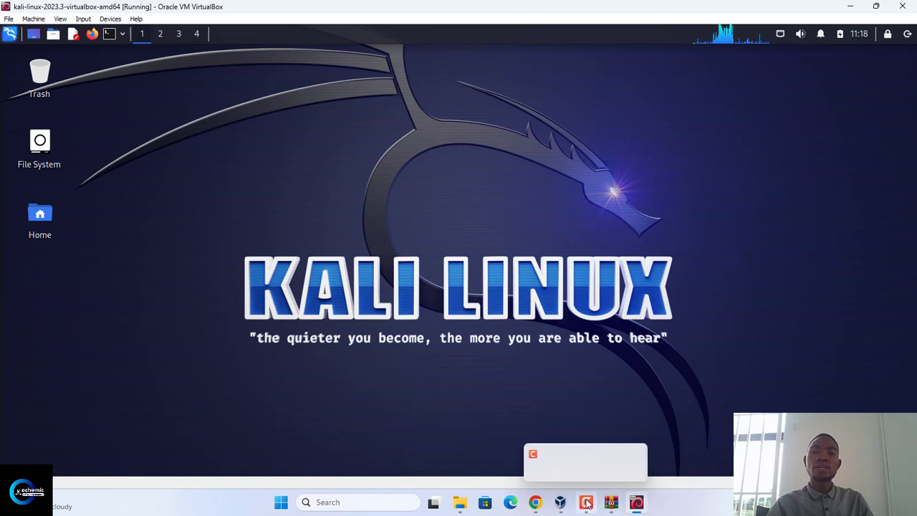
{"action": "left_click", "coordinate": [586, 503]}
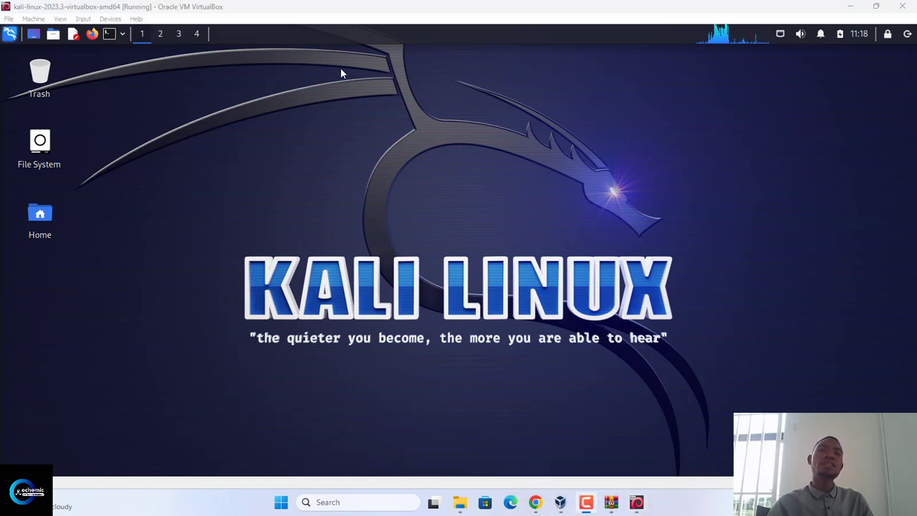